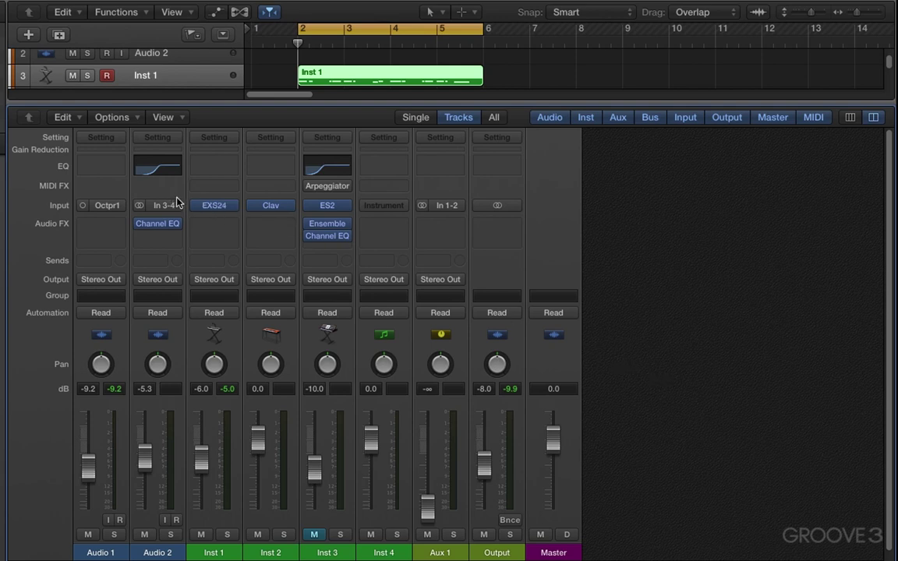
Play the Inst 1 region, then reassign the Inst 1 track to the Inst 2 channel
mouse_move(209, 210)
key(space)
right_click(165, 76)
mouse_move(343, 103)
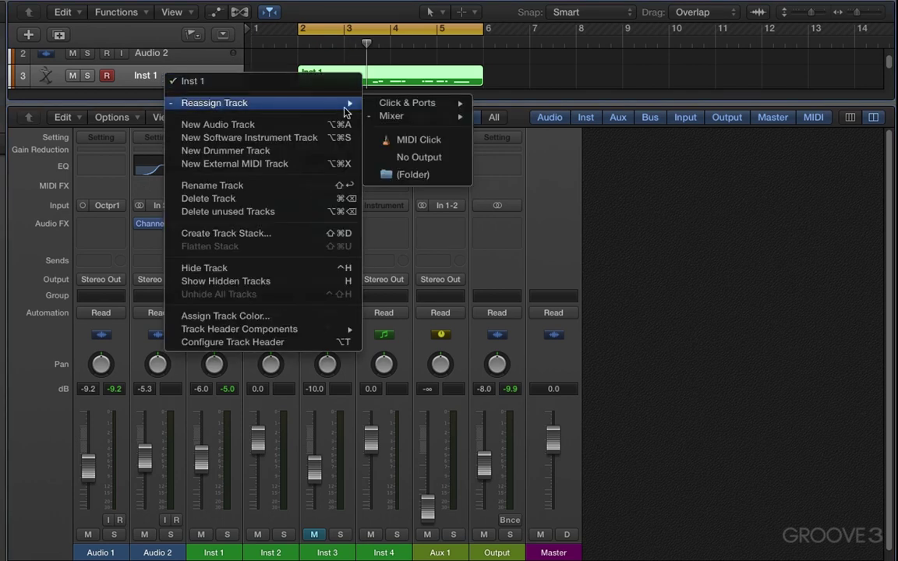
mouse_move(453, 117)
mouse_move(513, 180)
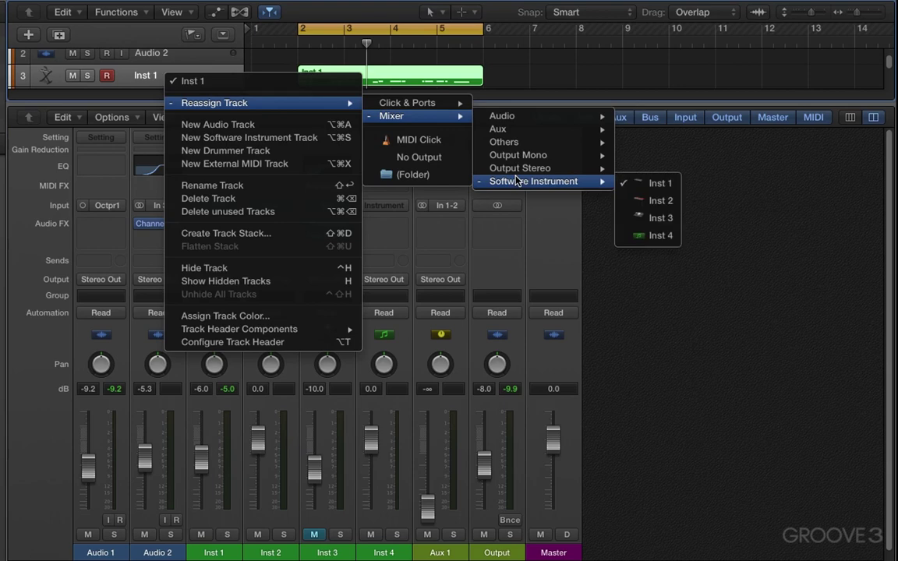
click(653, 204)
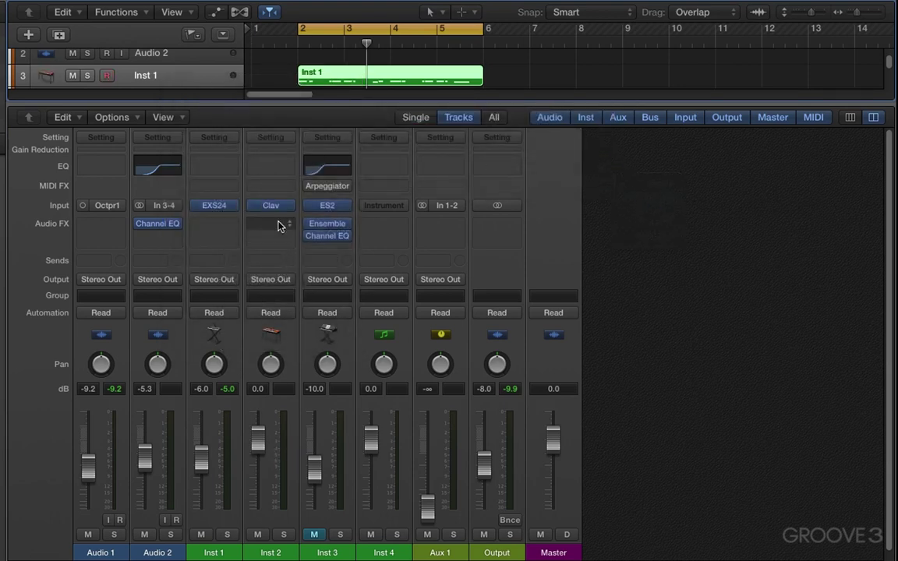
Hear the region through the Clav instrument, then reassign the track back to Inst 1
key(space)
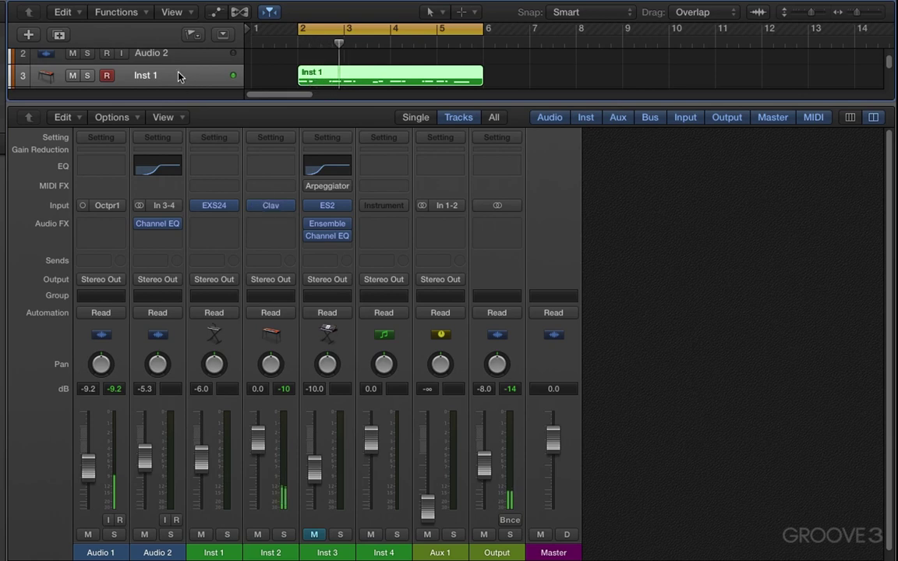
right_click(179, 76)
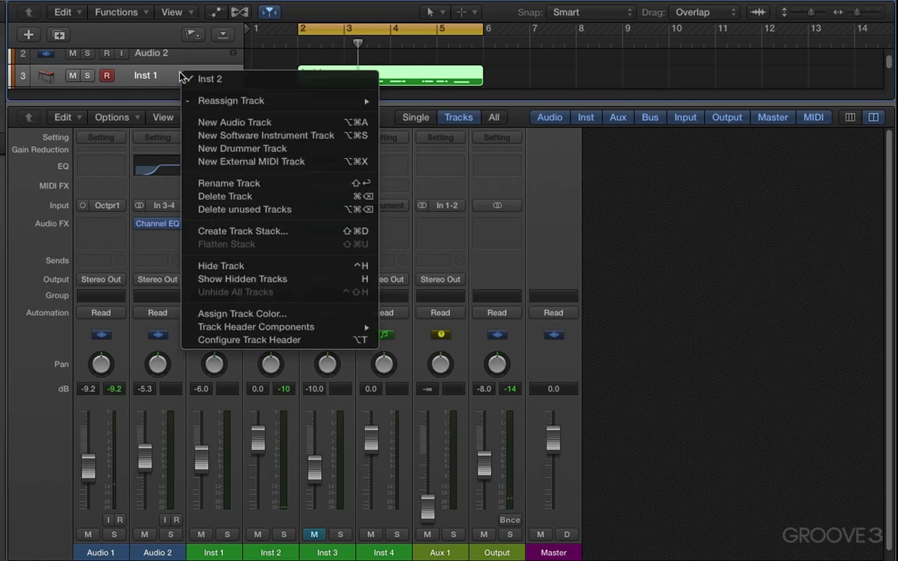
mouse_move(193, 100)
mouse_move(430, 116)
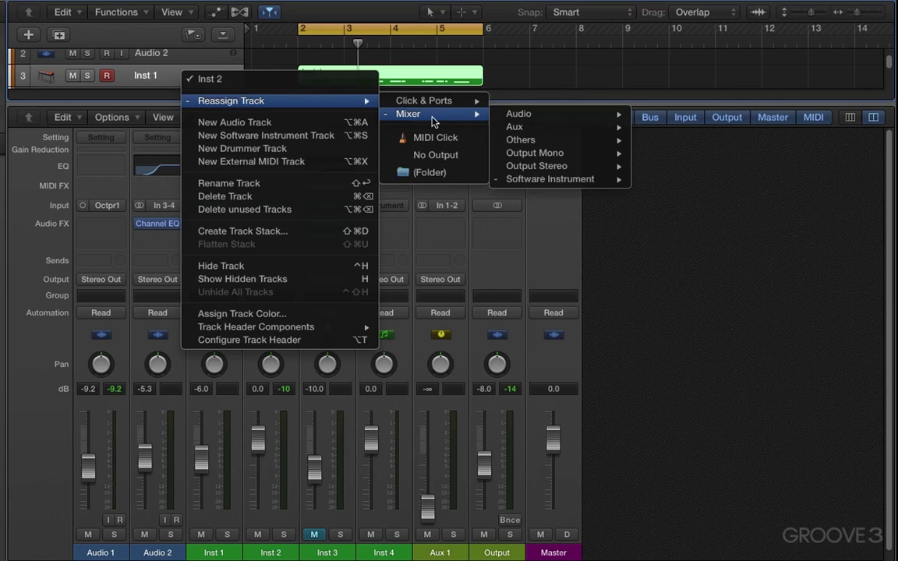
mouse_move(561, 178)
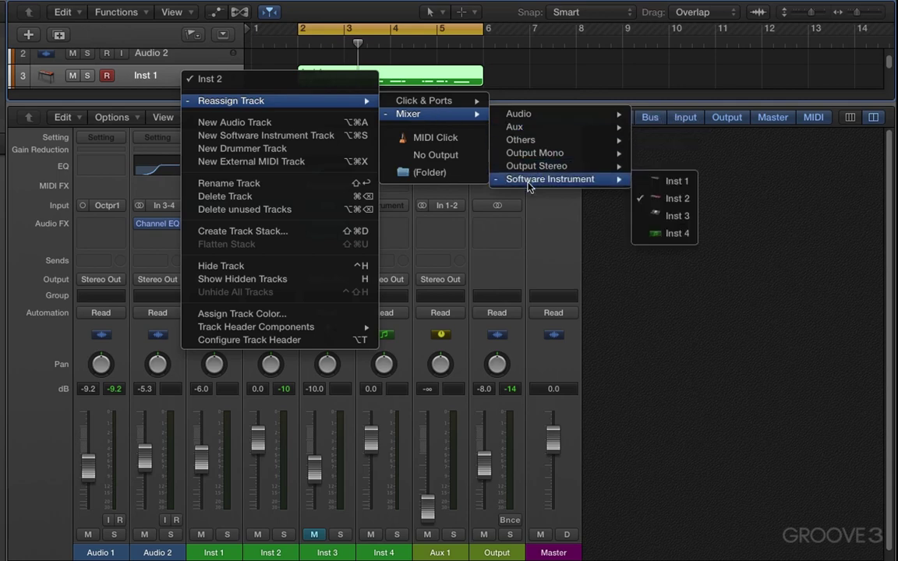
click(665, 181)
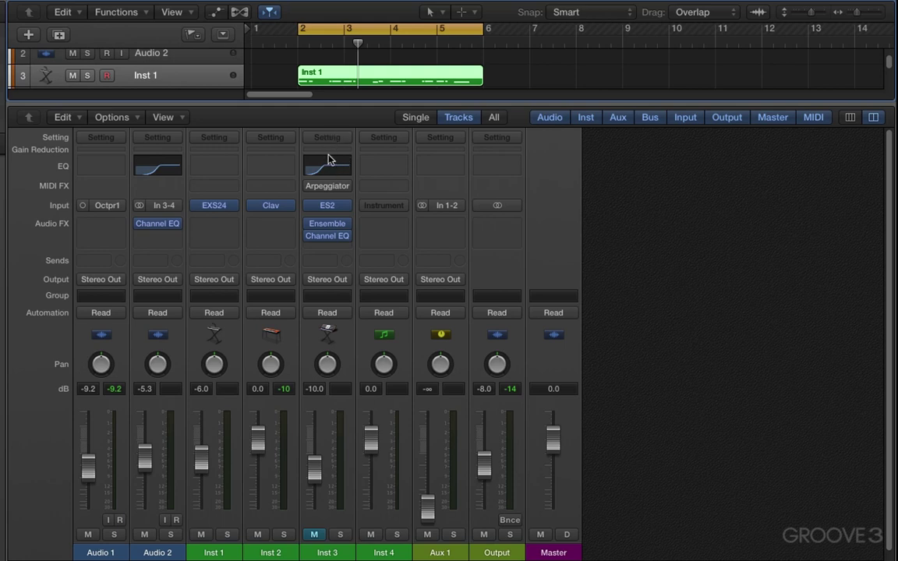
Unmute Inst 3, solo Inst 2 then Inst 1, and finally clear the solo
mouse_move(329, 189)
scroll(362, 78, down, 2)
scroll(355, 82, down, 1)
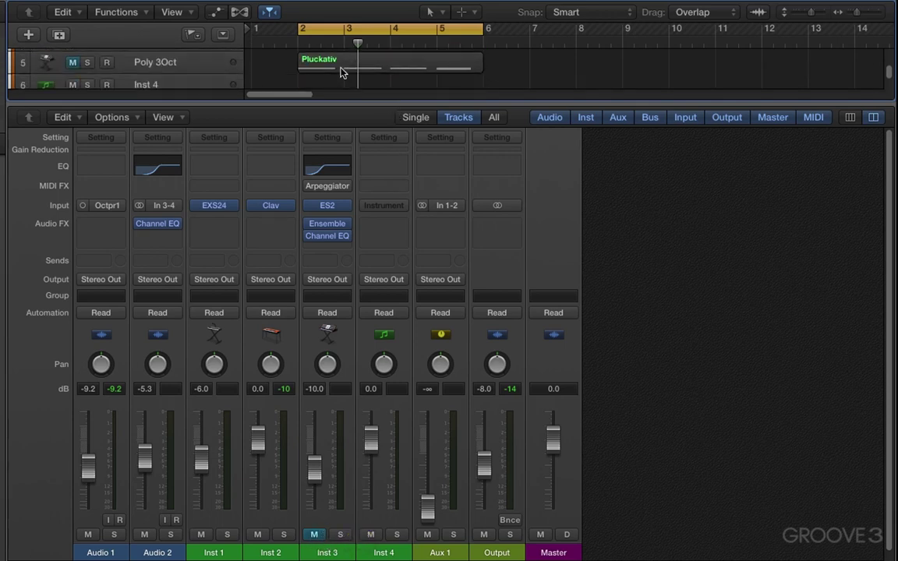
click(313, 535)
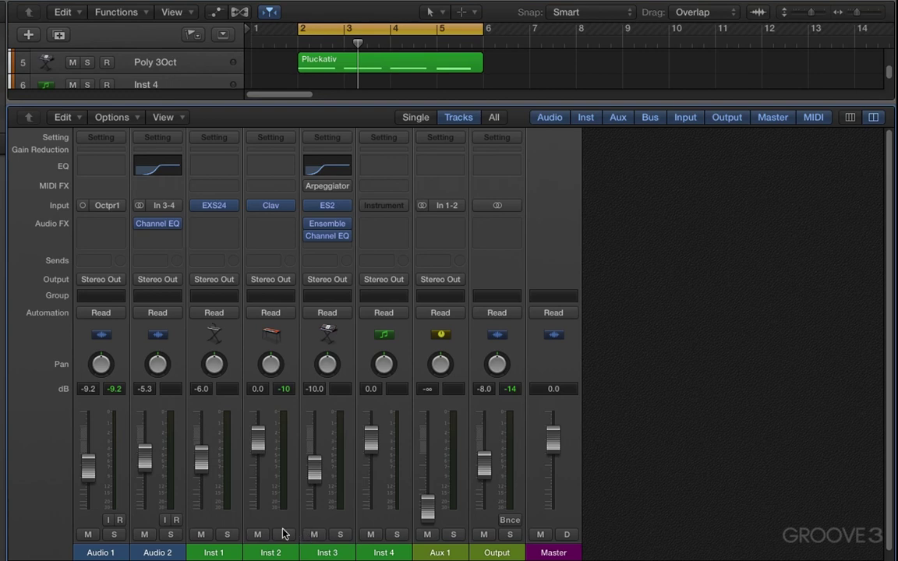
click(286, 535)
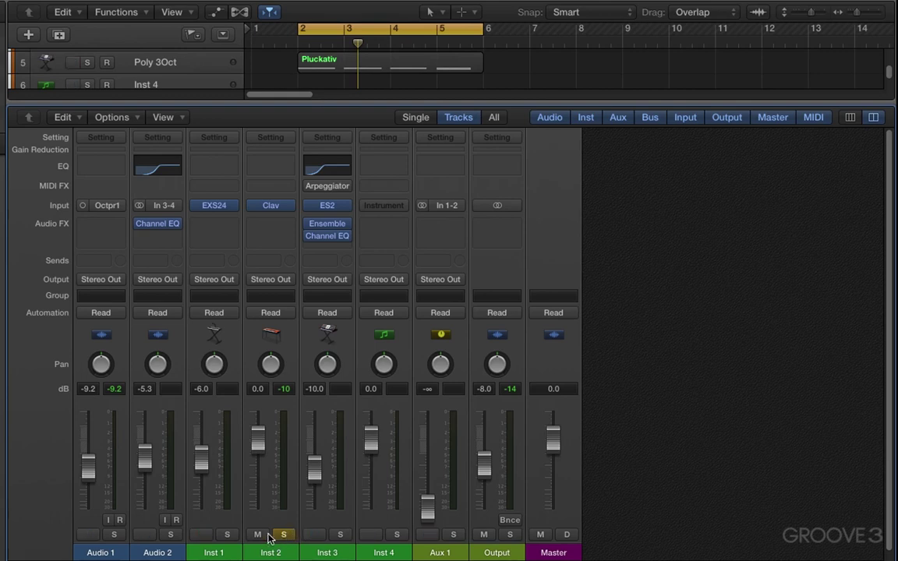
alt+click(227, 536)
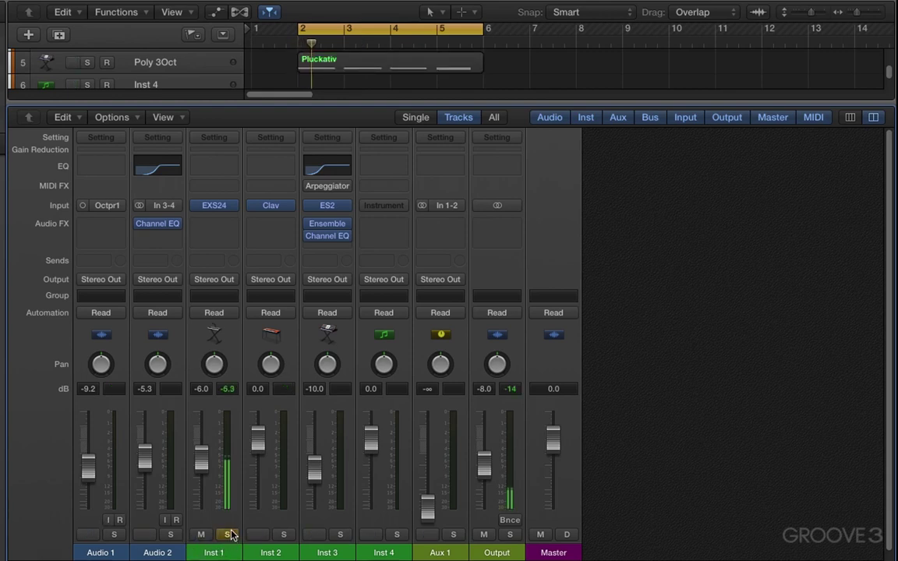
click(227, 534)
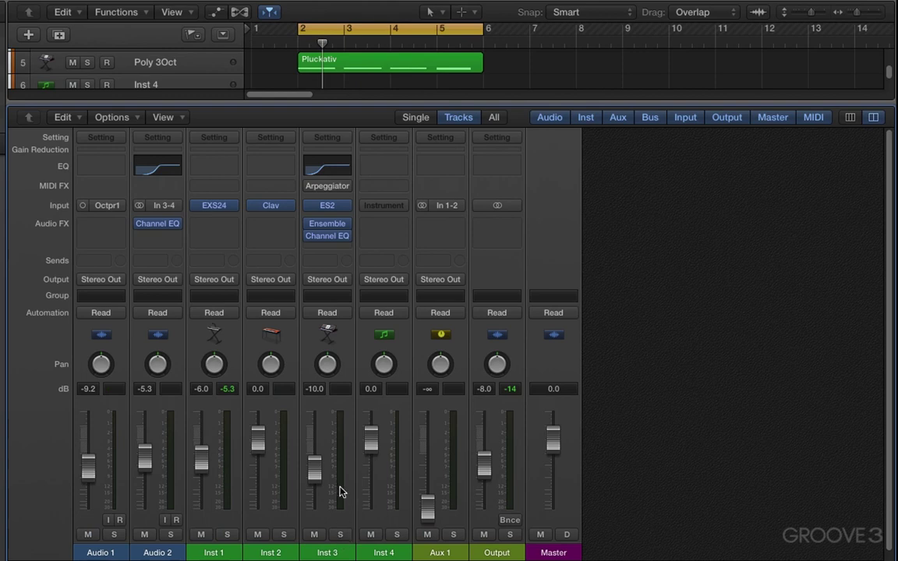
click(347, 63)
key(space)
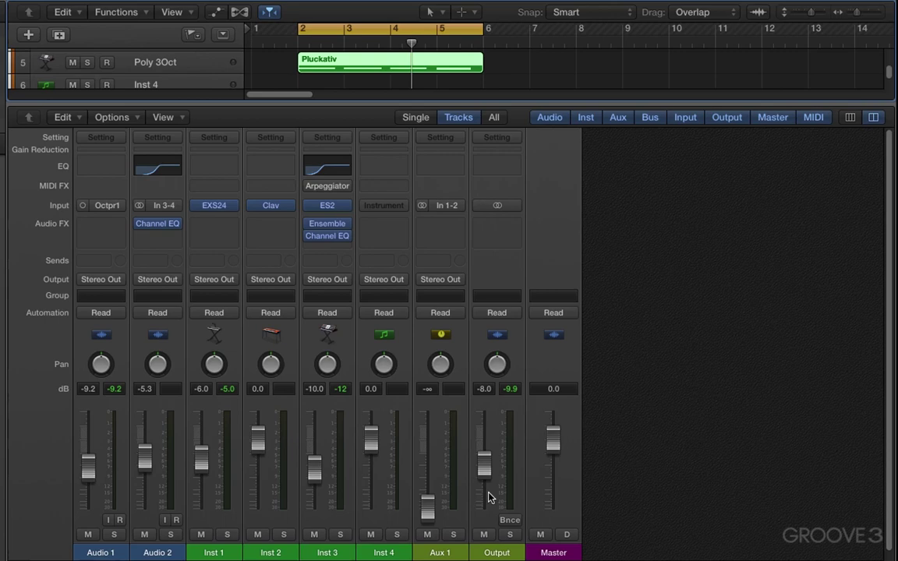
mouse_move(311, 188)
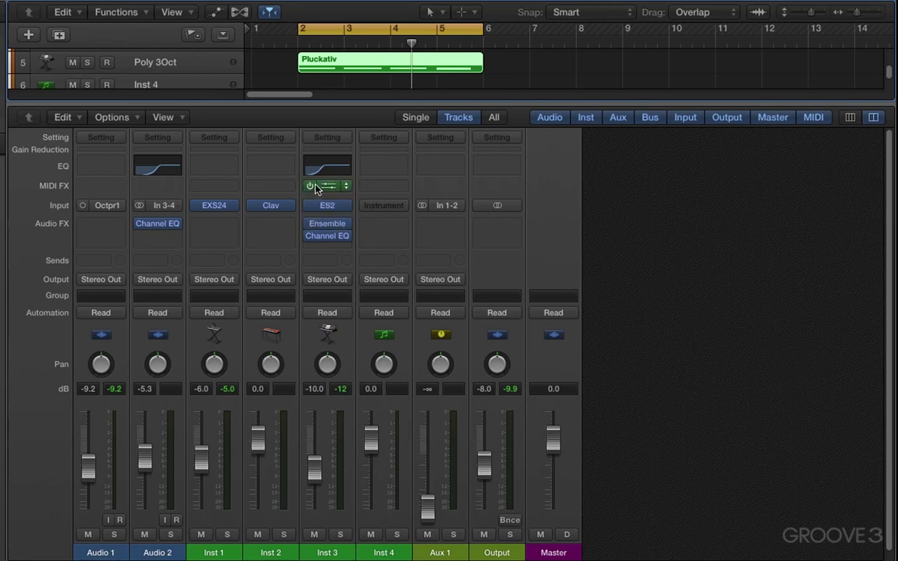
click(329, 187)
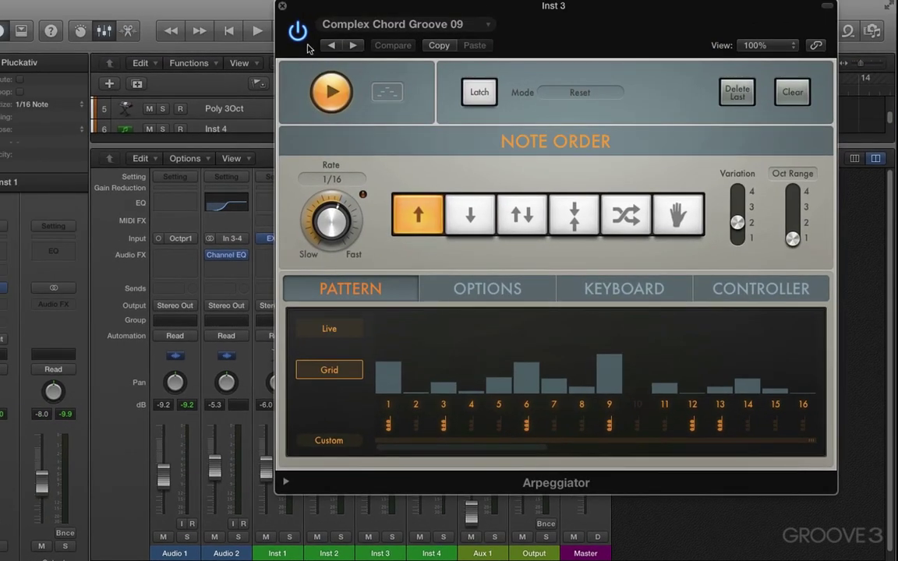
click(282, 8)
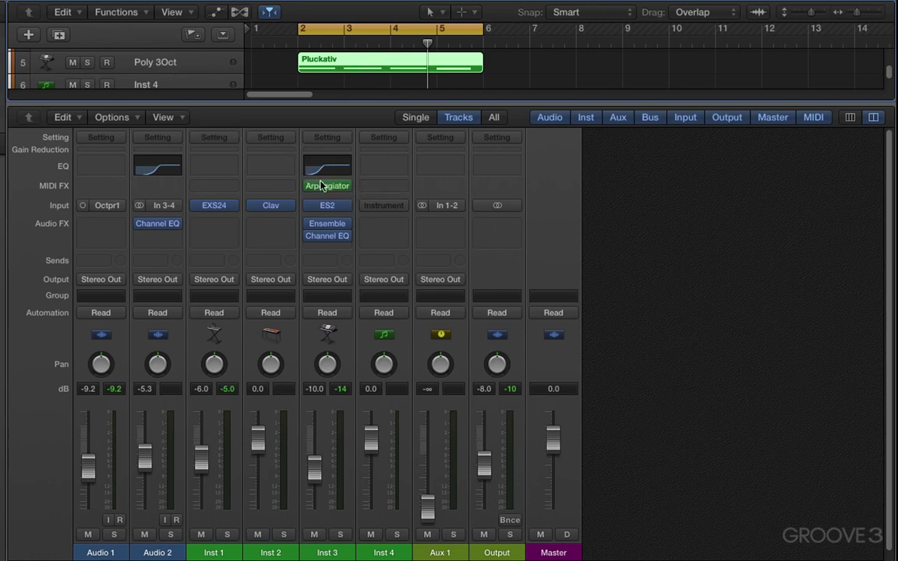
Mute Inst 3, hide the mixer, and play the song from the start
mouse_move(345, 189)
click(315, 535)
key(x)
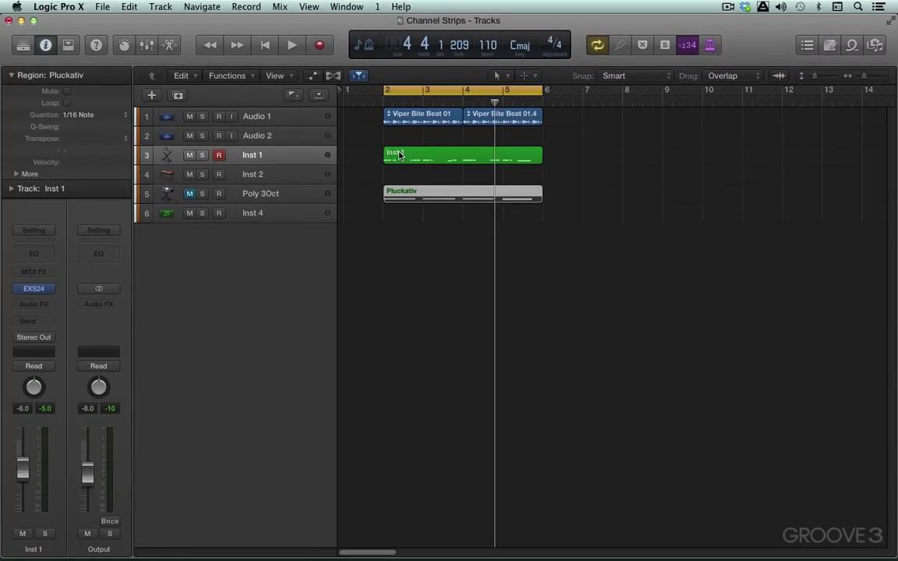
key(Return)
key(space)
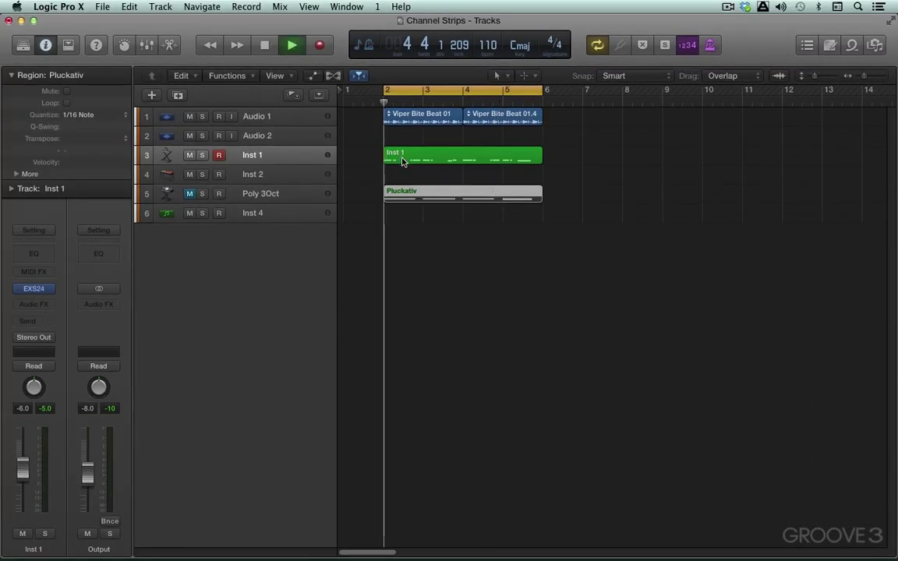
key(space)
Reassign the Inst 2 track (track 4) to the Inst 1 software instrument channel
click(286, 157)
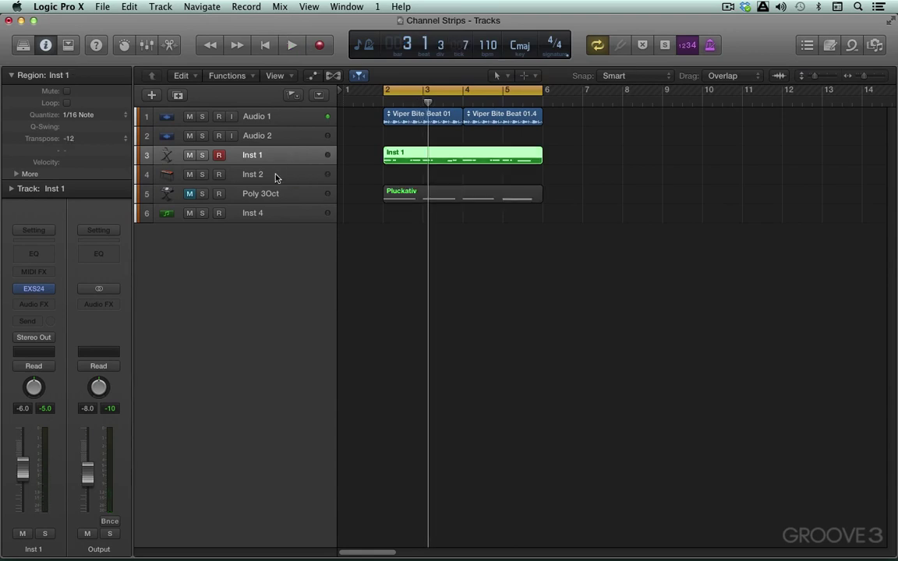
click(280, 176)
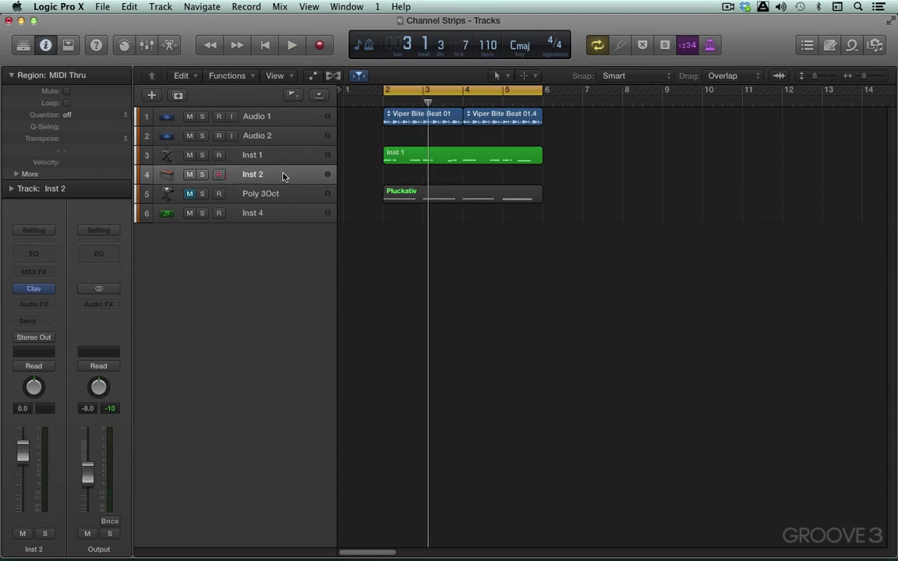
right_click(287, 176)
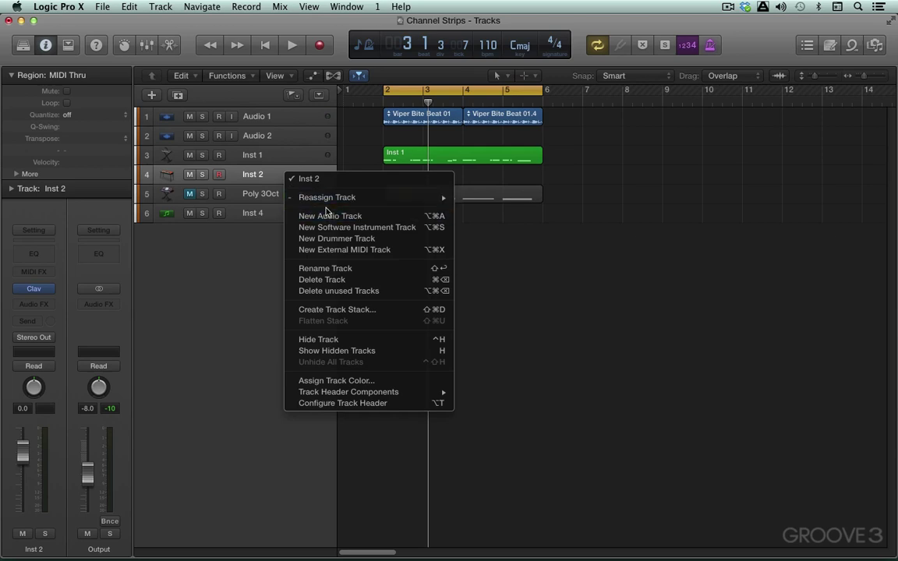
mouse_move(320, 195)
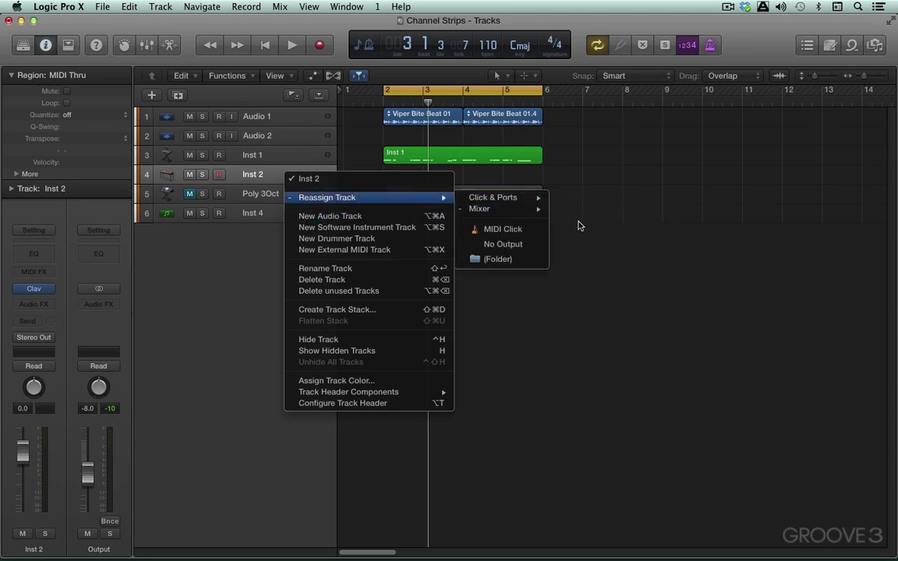
mouse_move(503, 209)
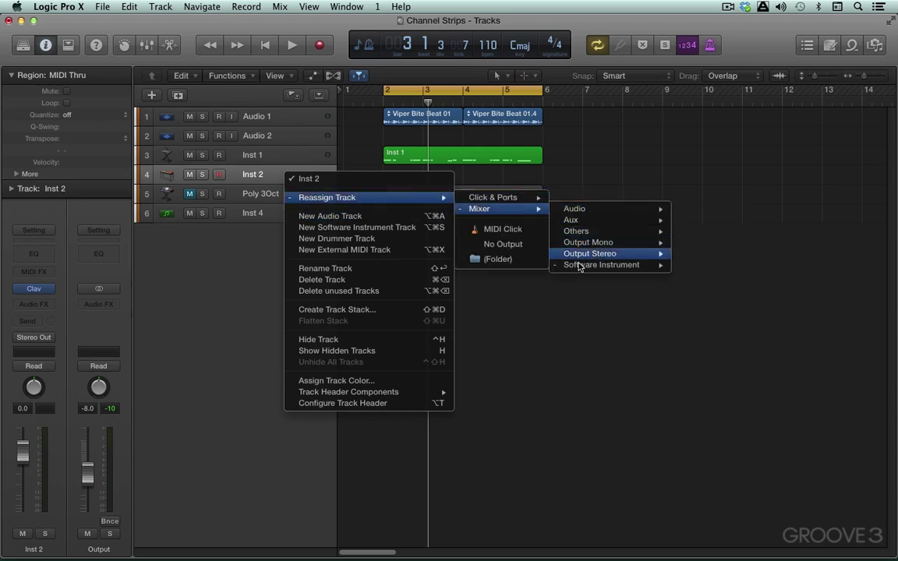
mouse_move(638, 264)
click(711, 263)
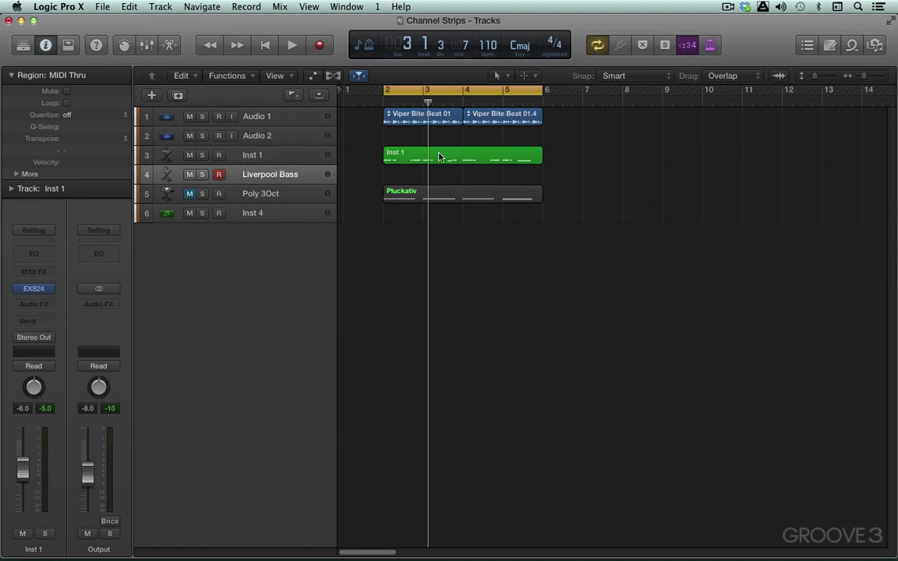
Copy the Inst 1 region onto Liverpool Bass and nudge it slightly past bar 2 with Division snap
drag(440, 155, 427, 175)
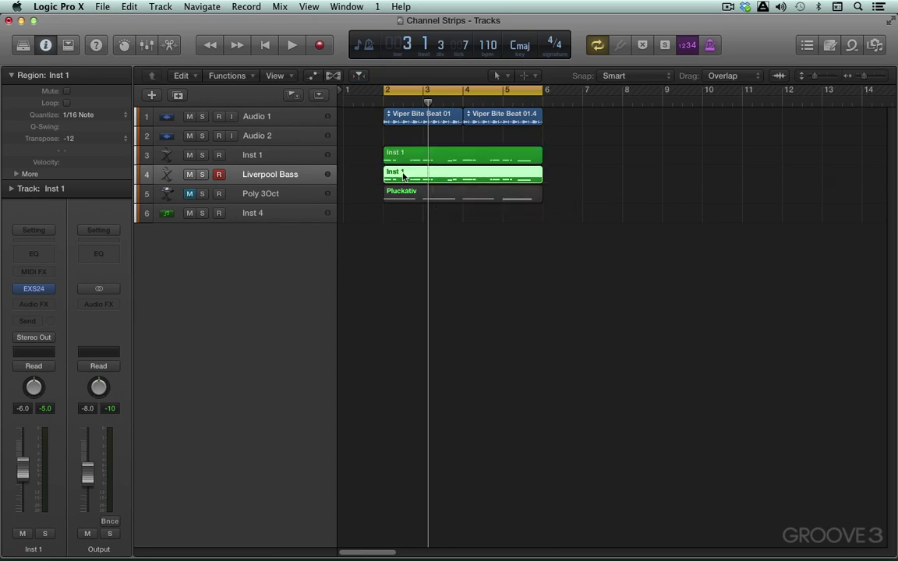
click(359, 76)
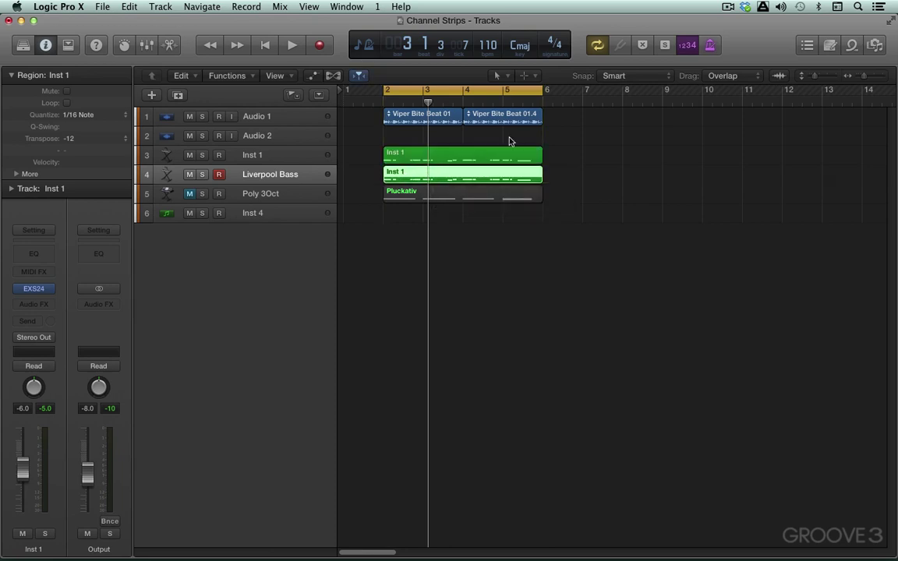
click(634, 81)
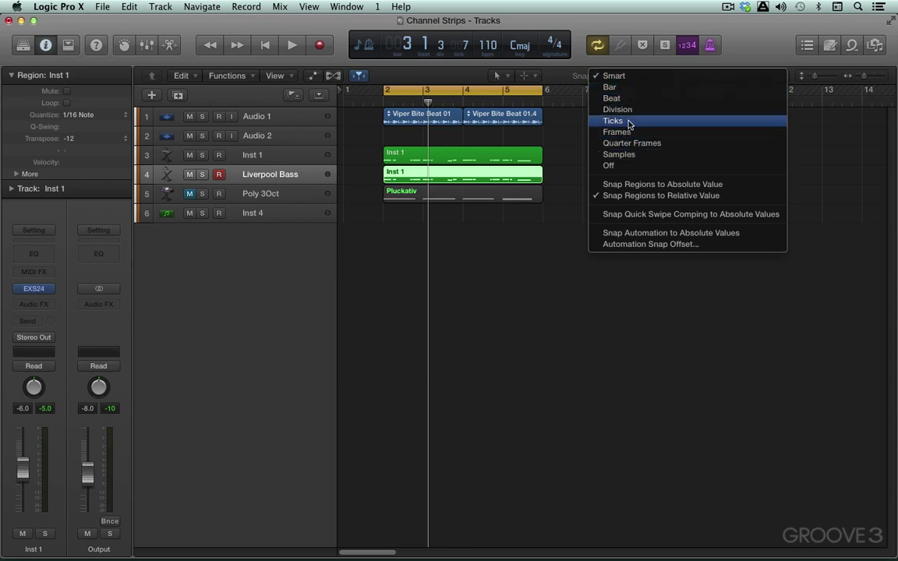
click(617, 109)
drag(393, 173, 401, 172)
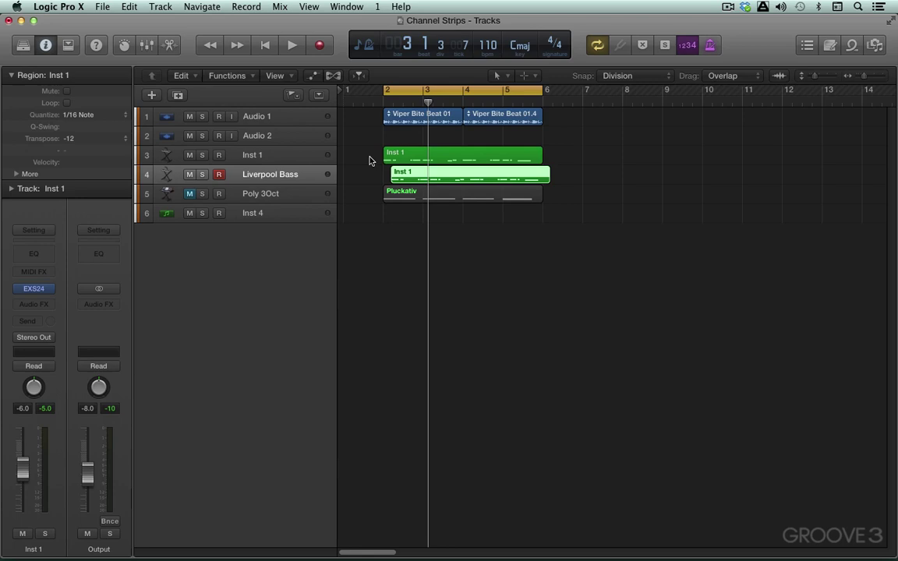
Play back the arrangement and set the copied region's Transpose to ±0
key(space)
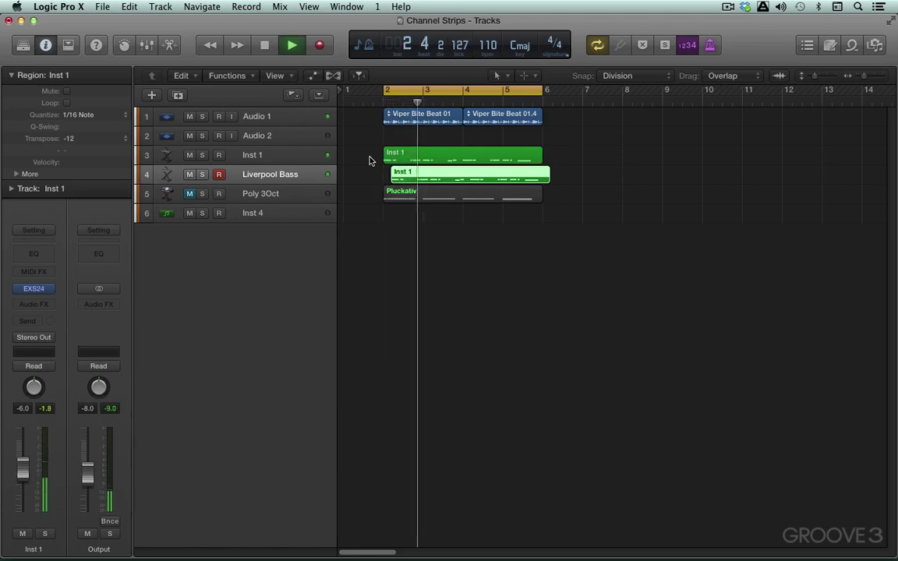
key(space)
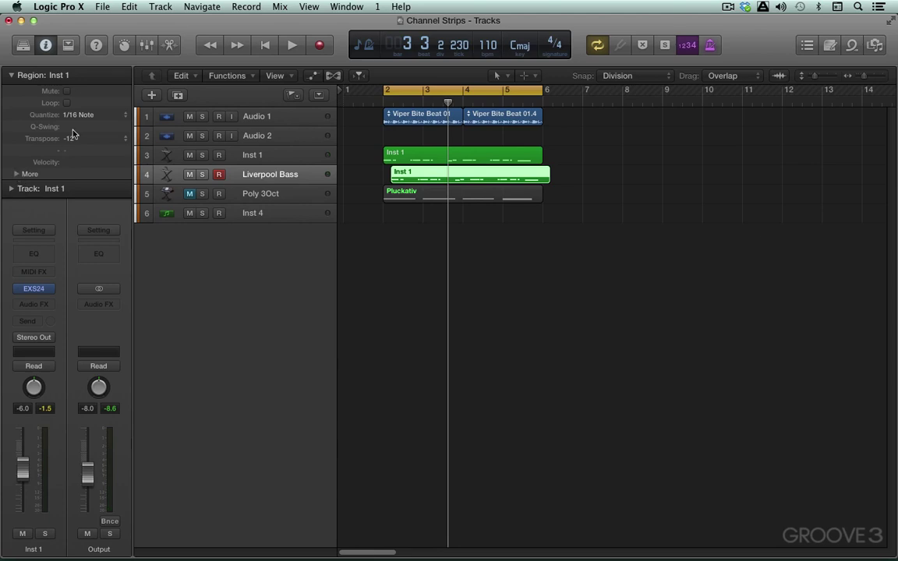
click(123, 141)
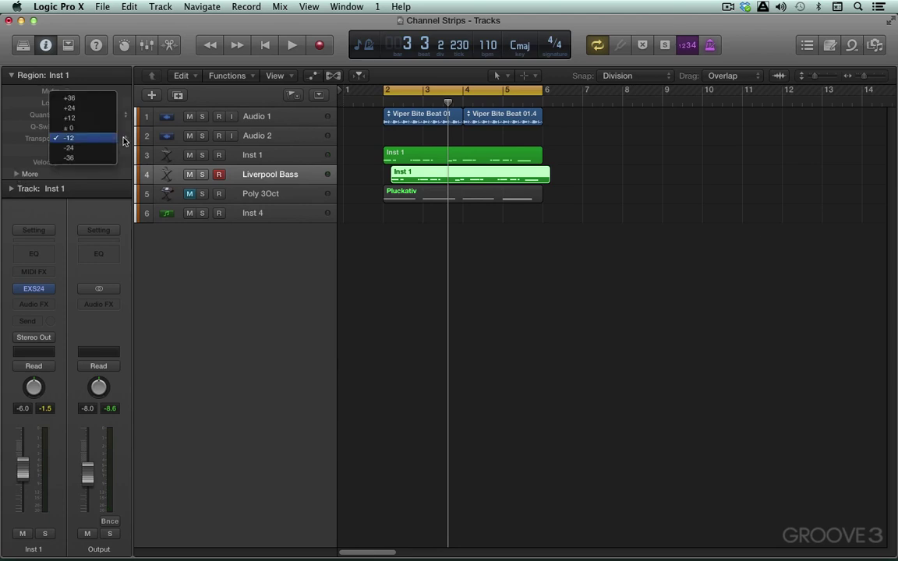
click(69, 127)
Select both Inst 1 regions and set their Gate Time to 75% while listening
shift+click(456, 156)
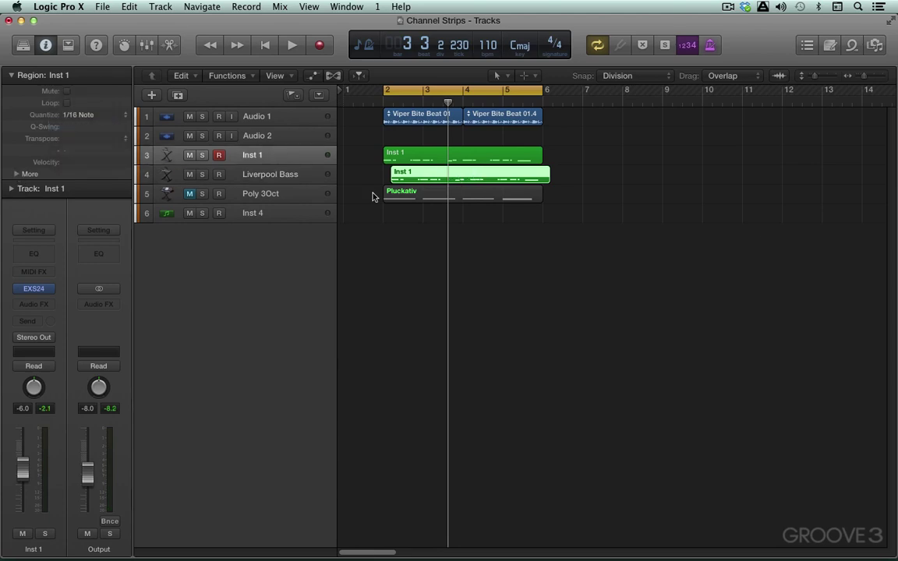
key(space)
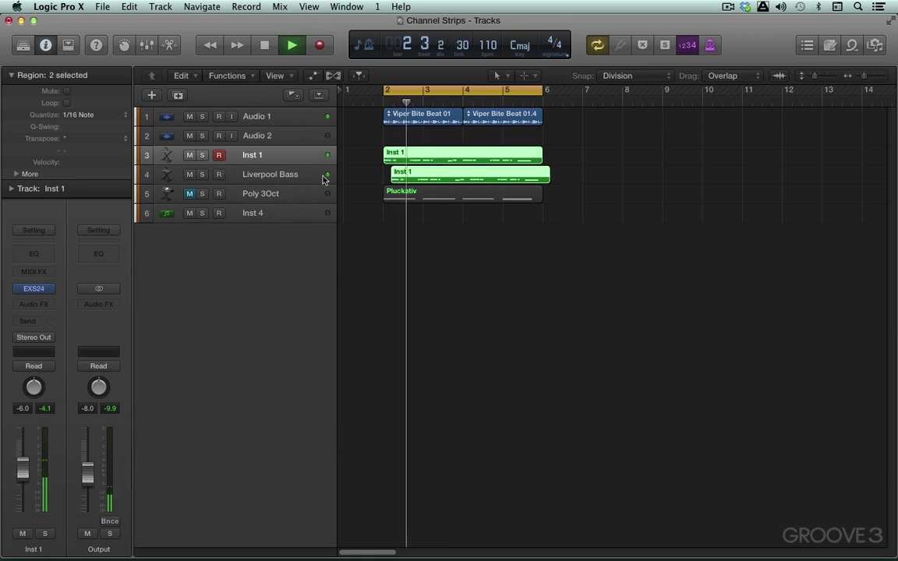
click(16, 174)
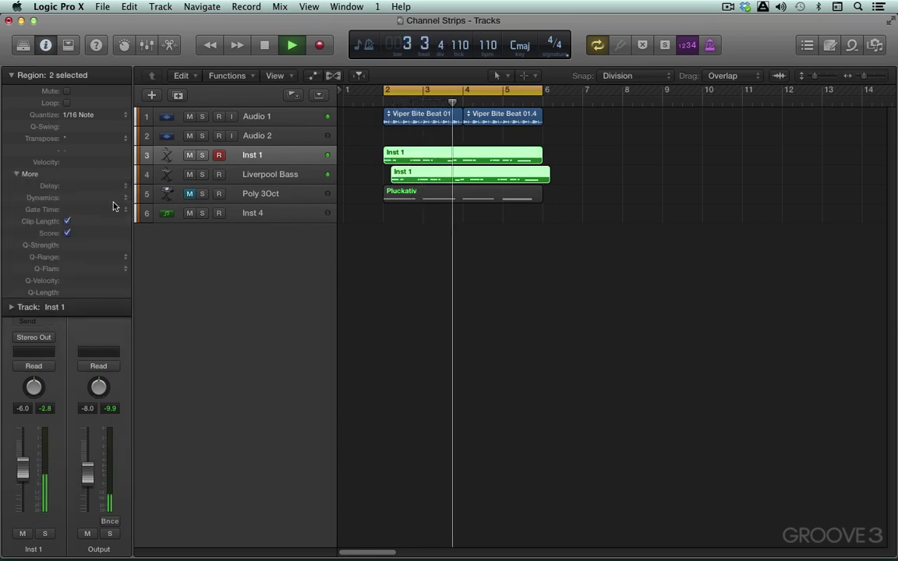
click(125, 209)
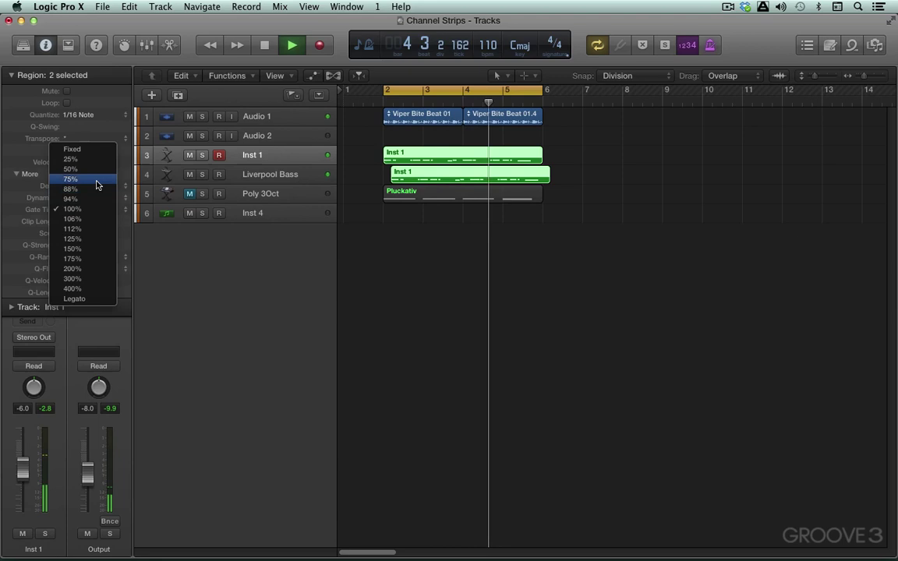
click(96, 179)
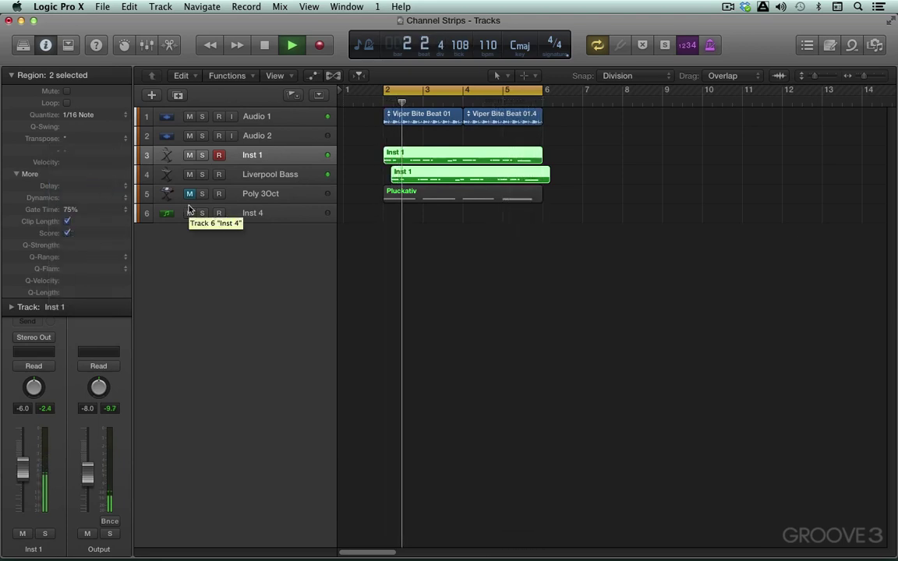
key(space)
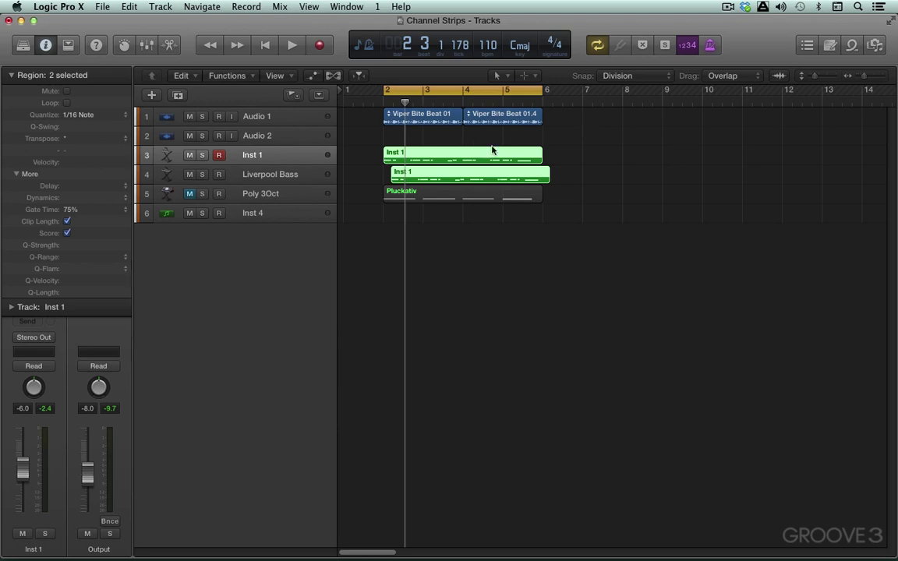
Open the mixer, then unmute and solo the Inst 3 channel
key(x)
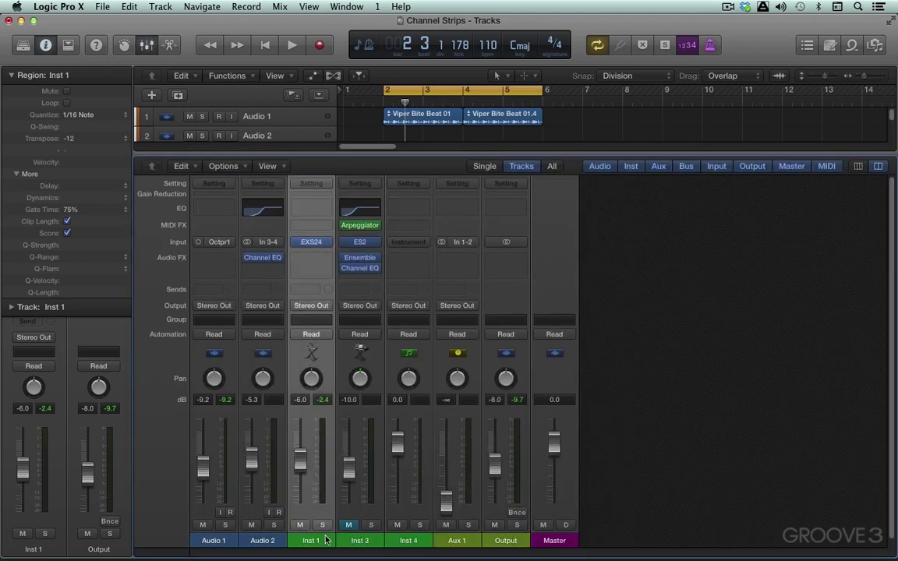
click(353, 526)
click(372, 525)
scroll(326, 124, down, 2)
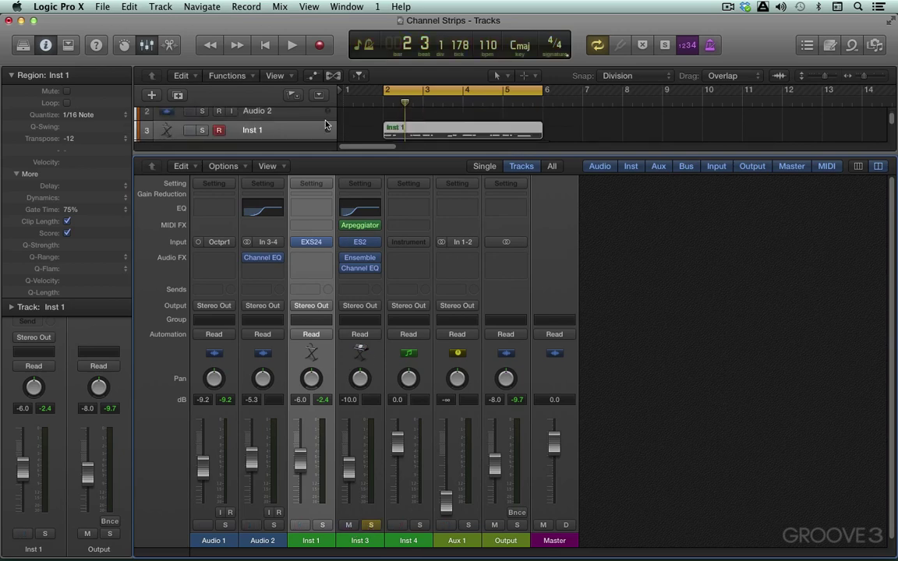
scroll(326, 125, down, 3)
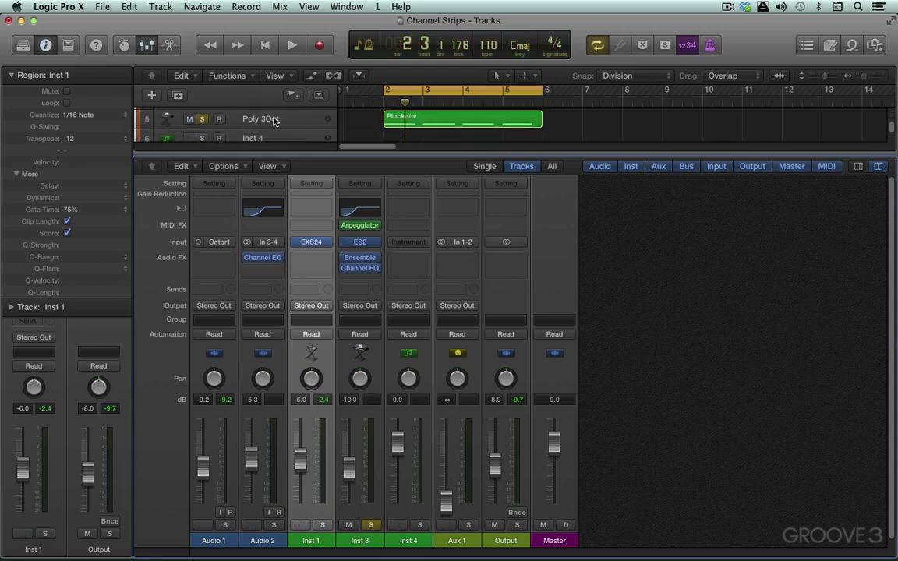
Select the Poly 3Oct track and enable its Arpeggiator MIDI FX
click(274, 121)
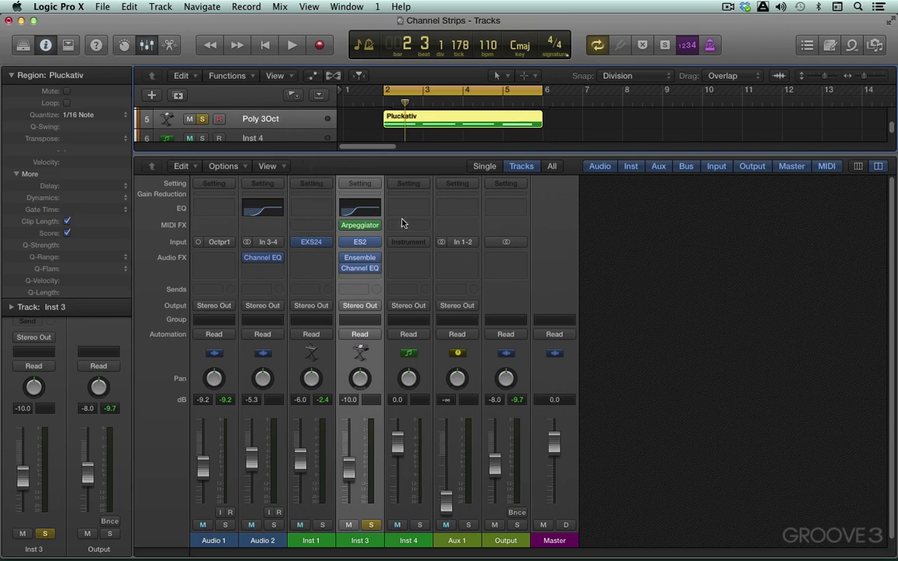
mouse_move(346, 226)
mouse_move(346, 247)
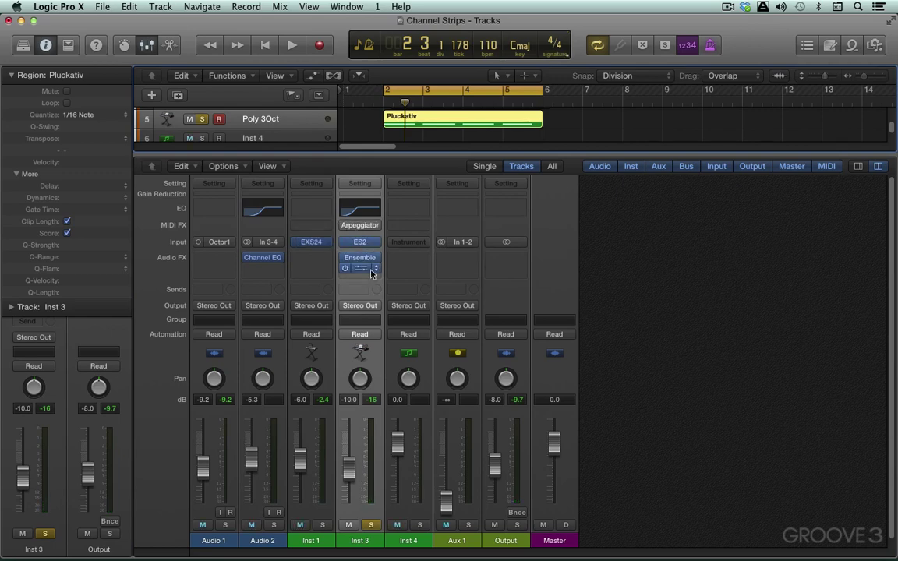
click(346, 225)
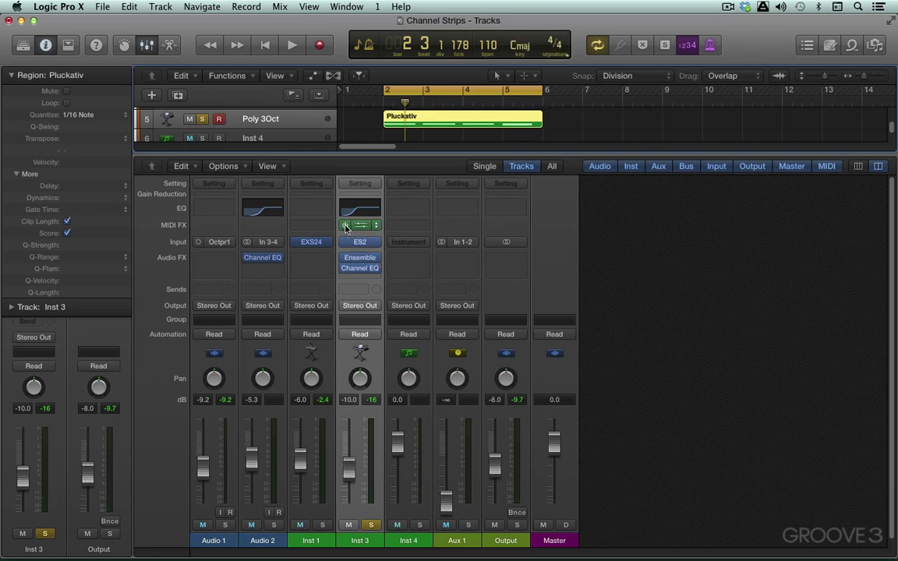